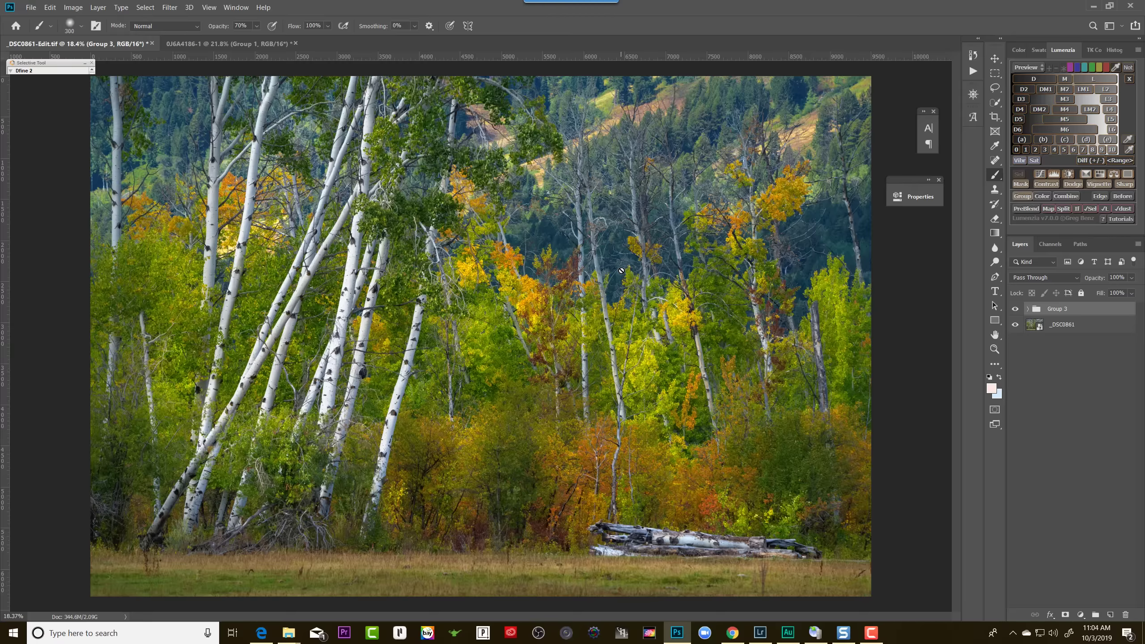
Inspect the aspen foliage close-up, then stamp all visible layers into a new Layer 1.
{"action": "scroll", "coordinate": [628, 264], "scroll_direction": "up", "scroll_amount": 5}
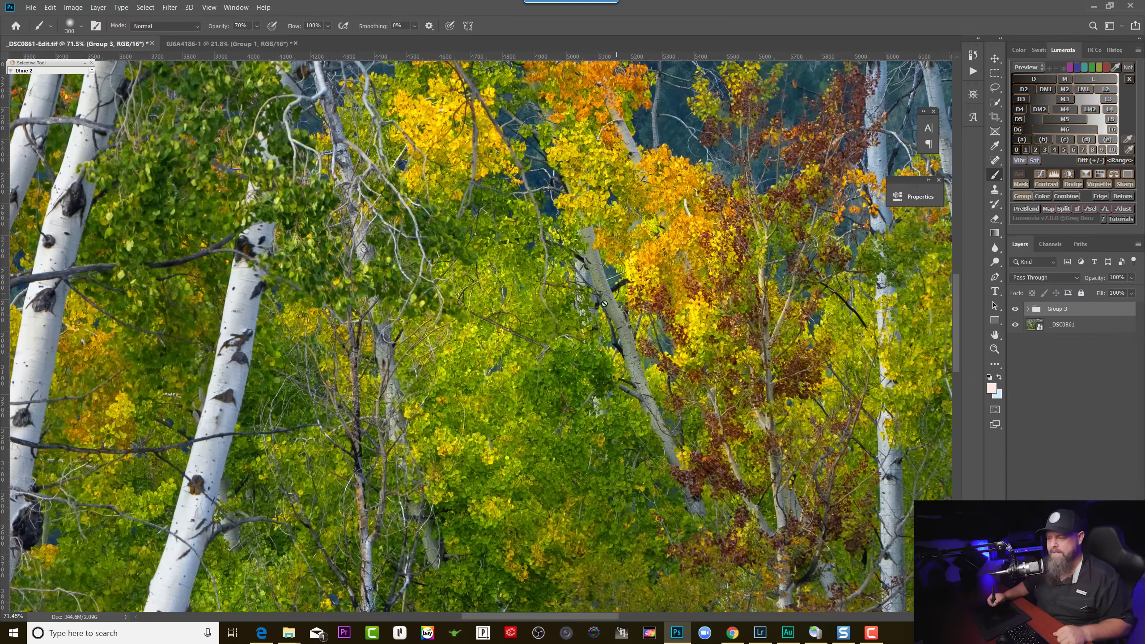
{"action": "left_click_drag", "start_coordinate": [586, 279], "coordinate": [415, 280]}
{"action": "key", "text": "ctrl+r"}
{"action": "scroll", "coordinate": [604, 298], "scroll_direction": "down", "scroll_amount": 5}
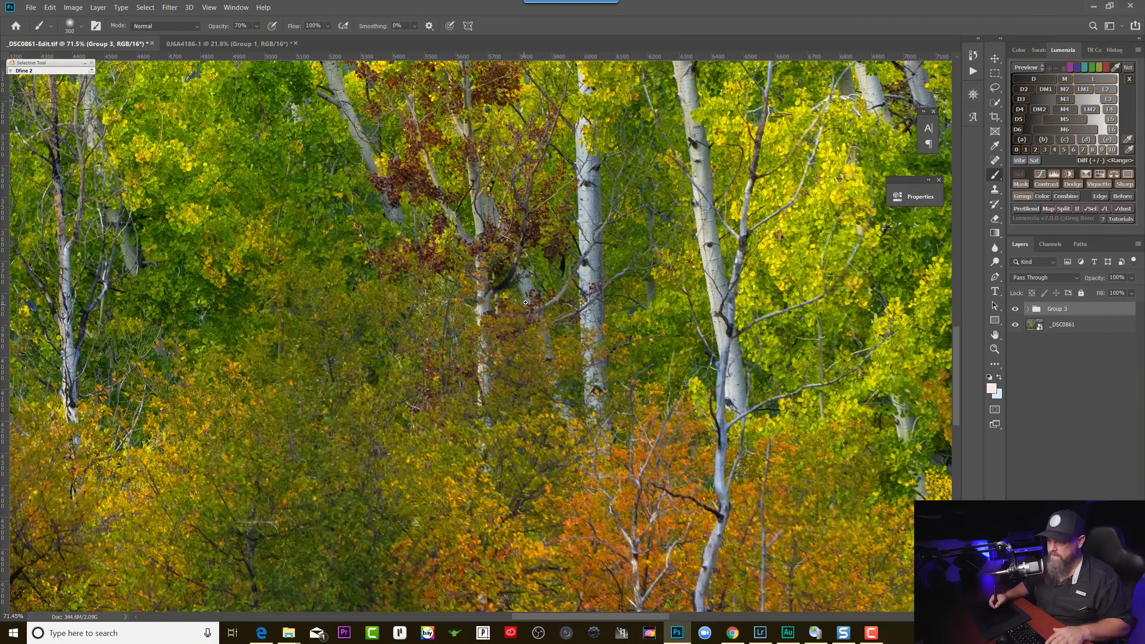
{"action": "scroll", "coordinate": [510, 333], "scroll_direction": "down", "scroll_amount": 5}
{"action": "scroll", "coordinate": [522, 307], "scroll_direction": "down", "scroll_amount": 3}
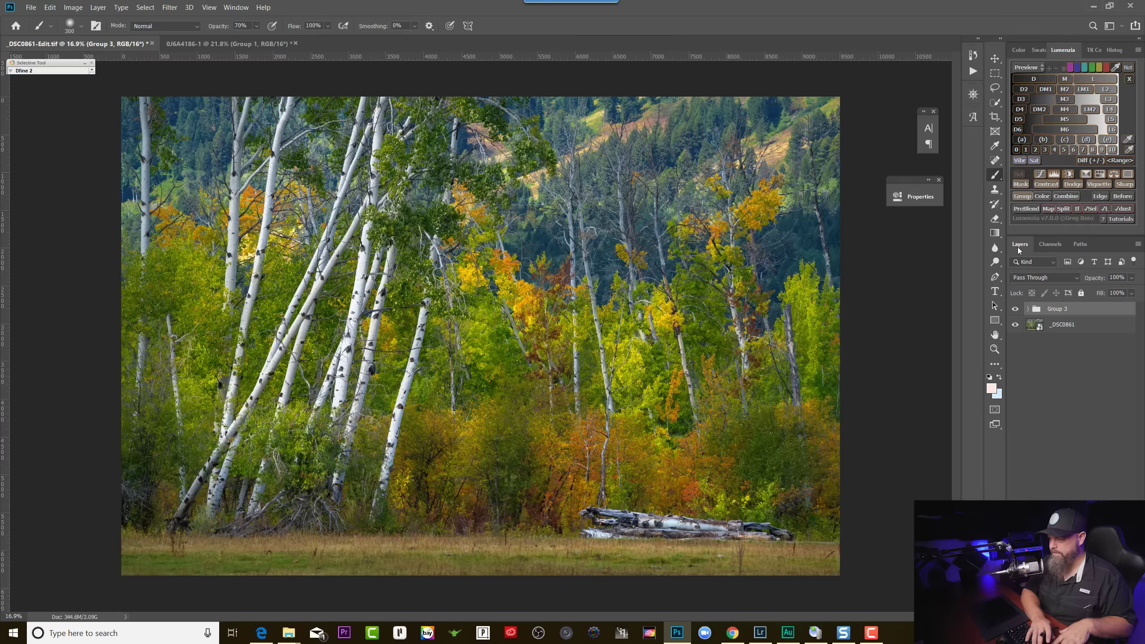
{"action": "key", "text": "ctrl+shift+alt+e"}
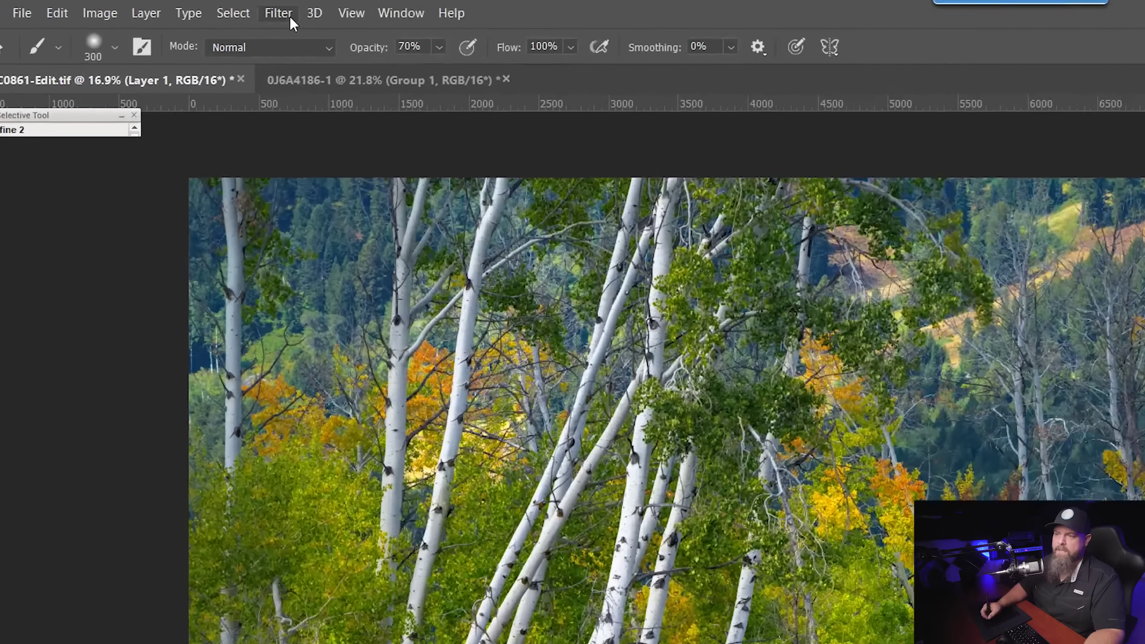
Apply a Gaussian Blur of about 42.9 px radius to Layer 1.
{"action": "left_click", "coordinate": [217, 8]}
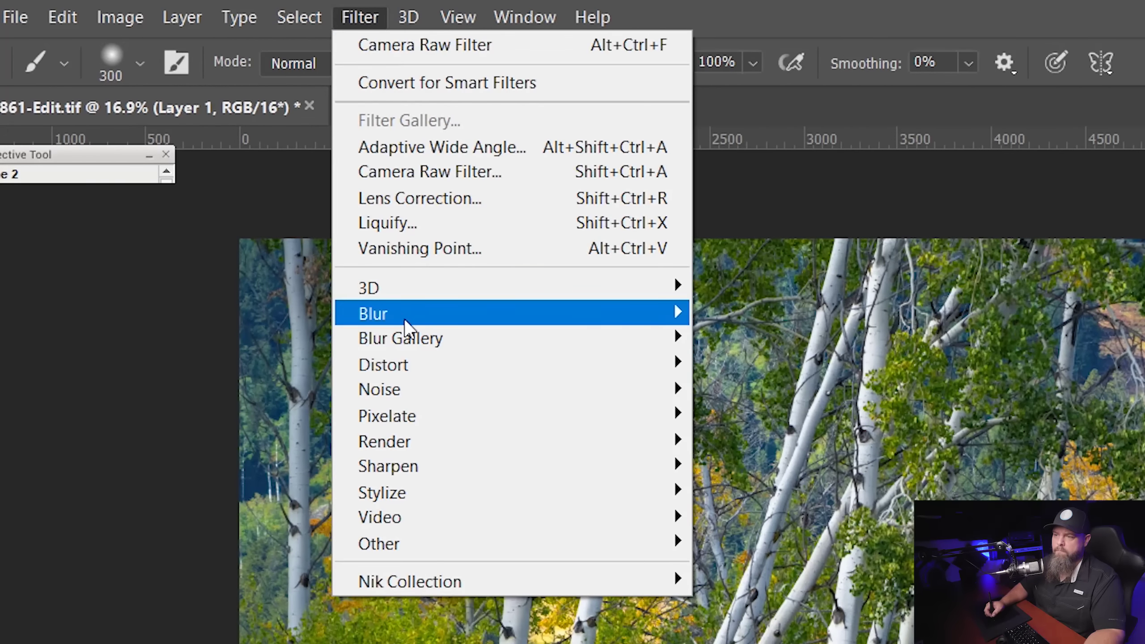
{"action": "mouse_move", "coordinate": [389, 303]}
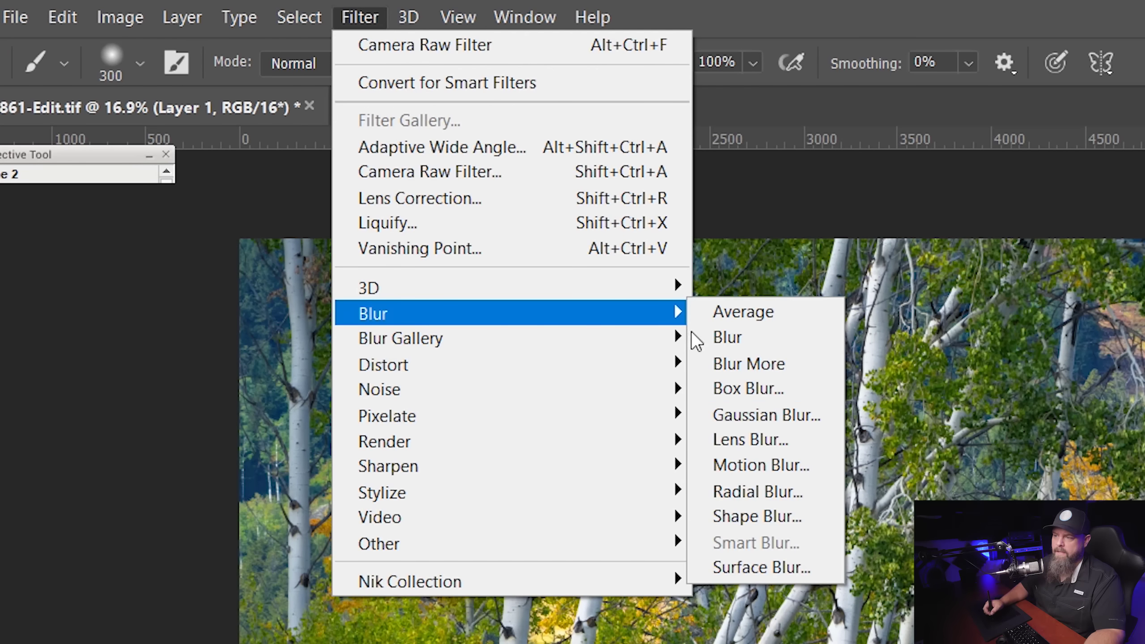
{"action": "left_click", "coordinate": [817, 416]}
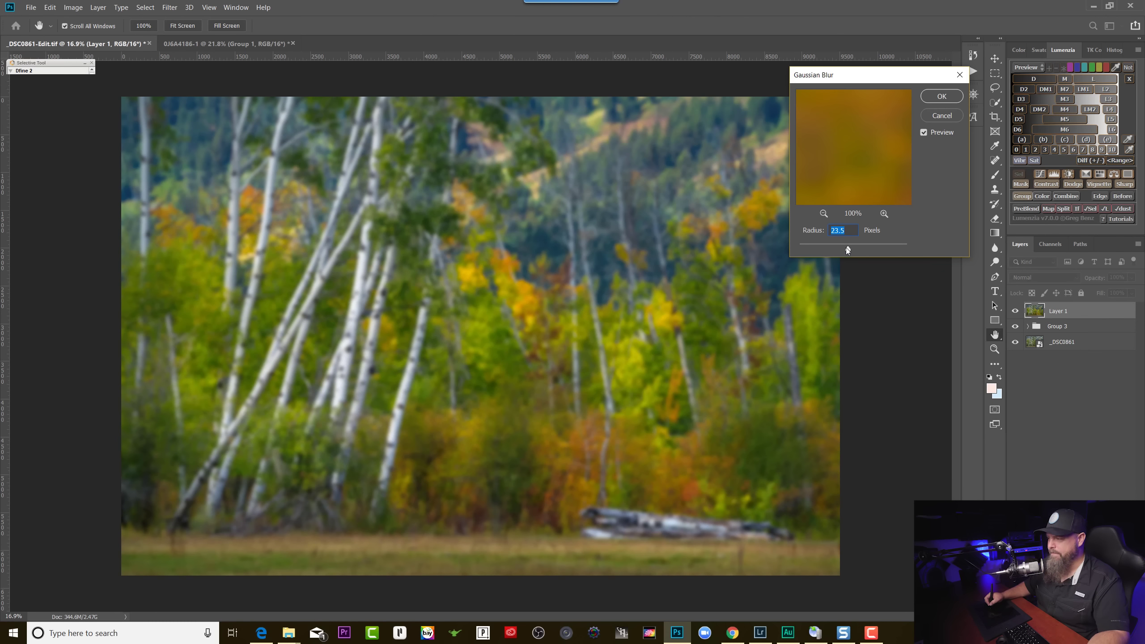
{"action": "left_click_drag", "start_coordinate": [848, 249], "coordinate": [856, 256]}
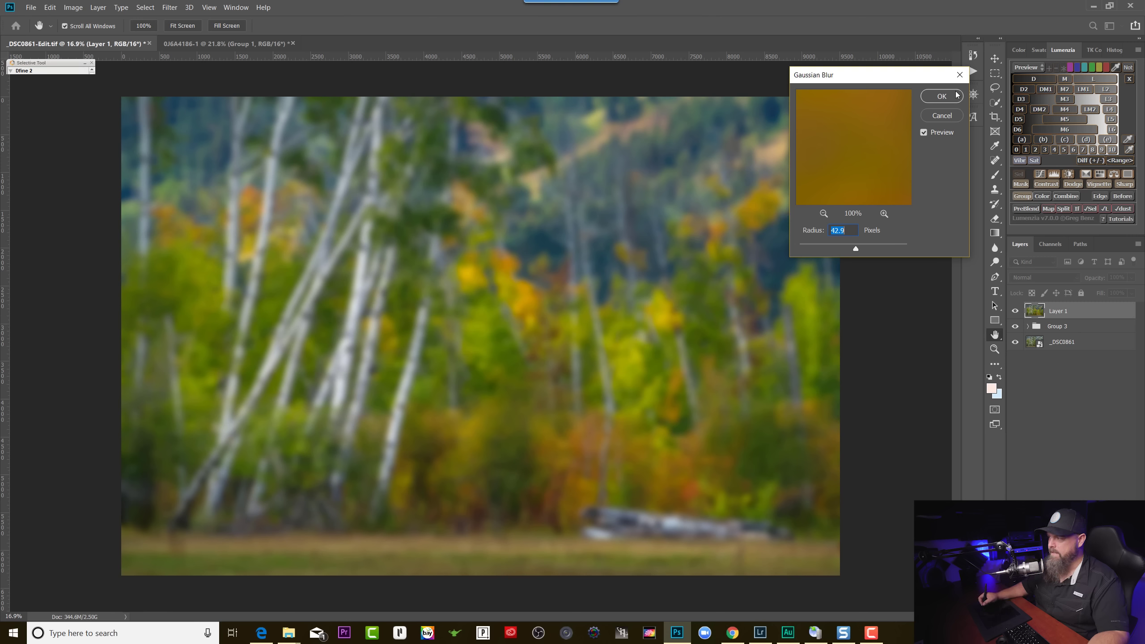
{"action": "left_click", "coordinate": [942, 96]}
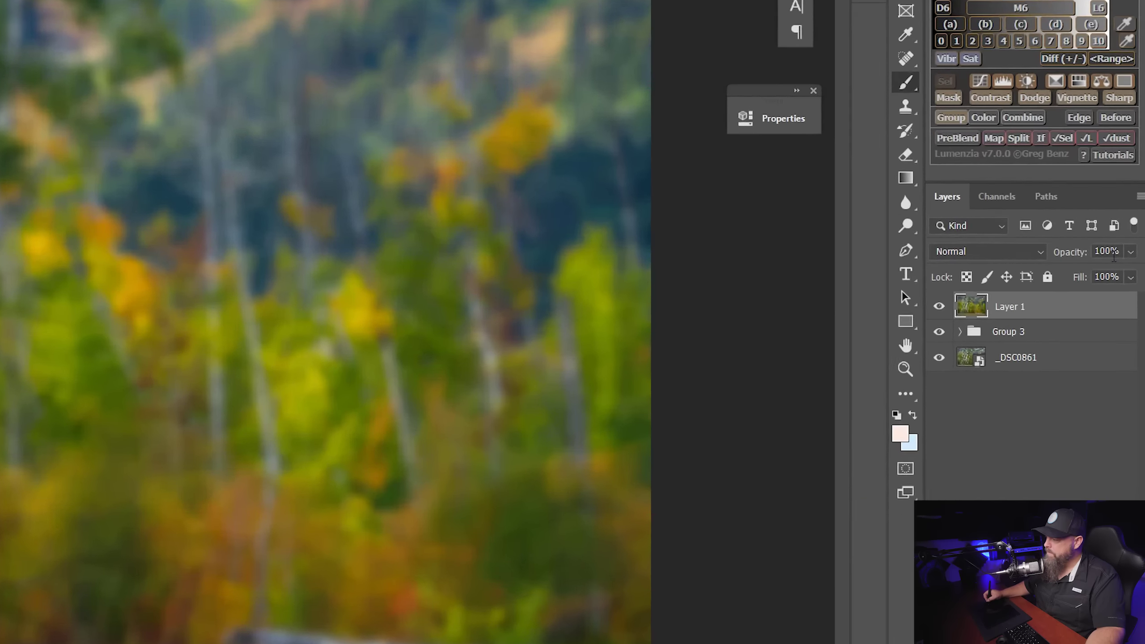
Fade the blurred Layer 1 to 12% opacity over the sharp aspens.
{"action": "left_click", "coordinate": [1100, 266]}
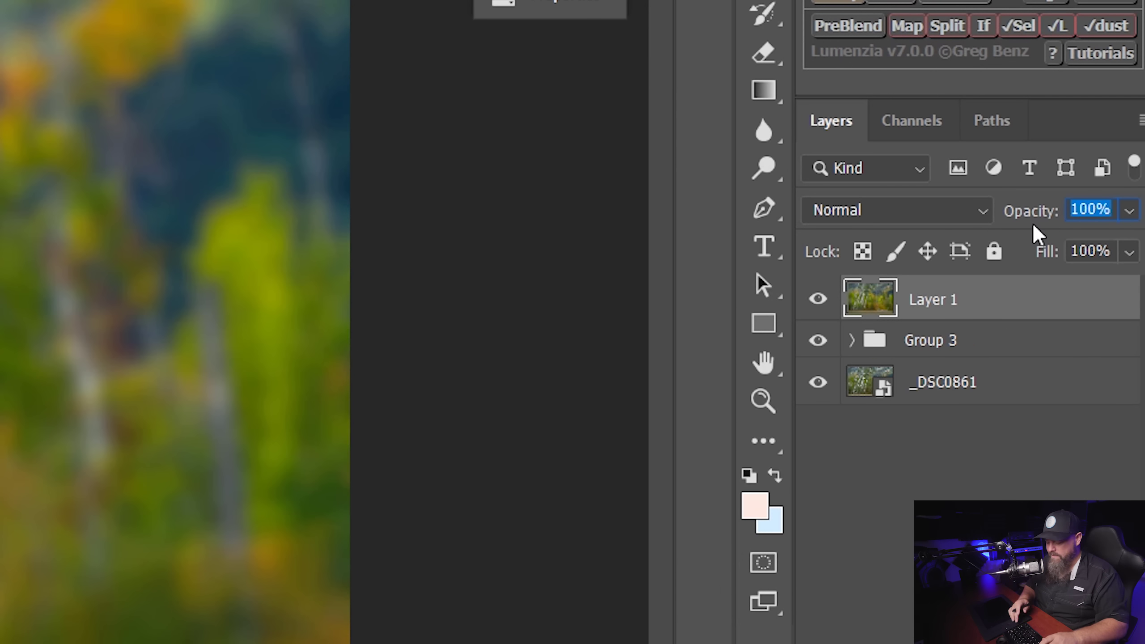
{"action": "type", "text": "12"}
{"action": "key", "text": "Return"}
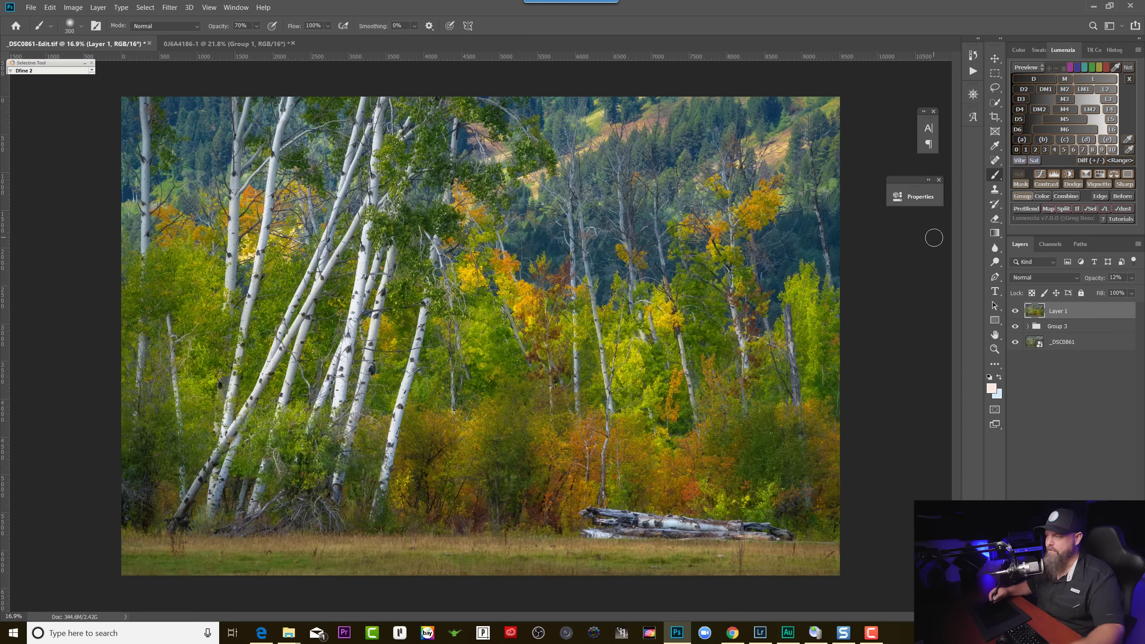
Dismiss the Lumenzia tip, preview a lights luminosity mask and apply it to Layer 1.
{"action": "left_click", "coordinate": [1084, 83]}
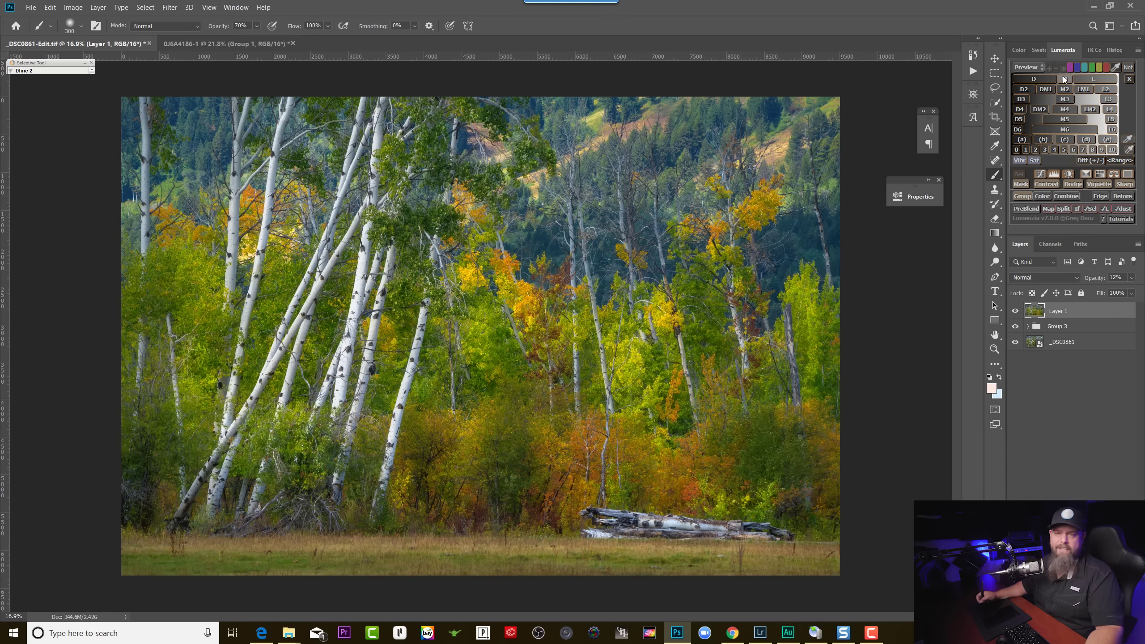
{"action": "left_click", "coordinate": [1108, 82]}
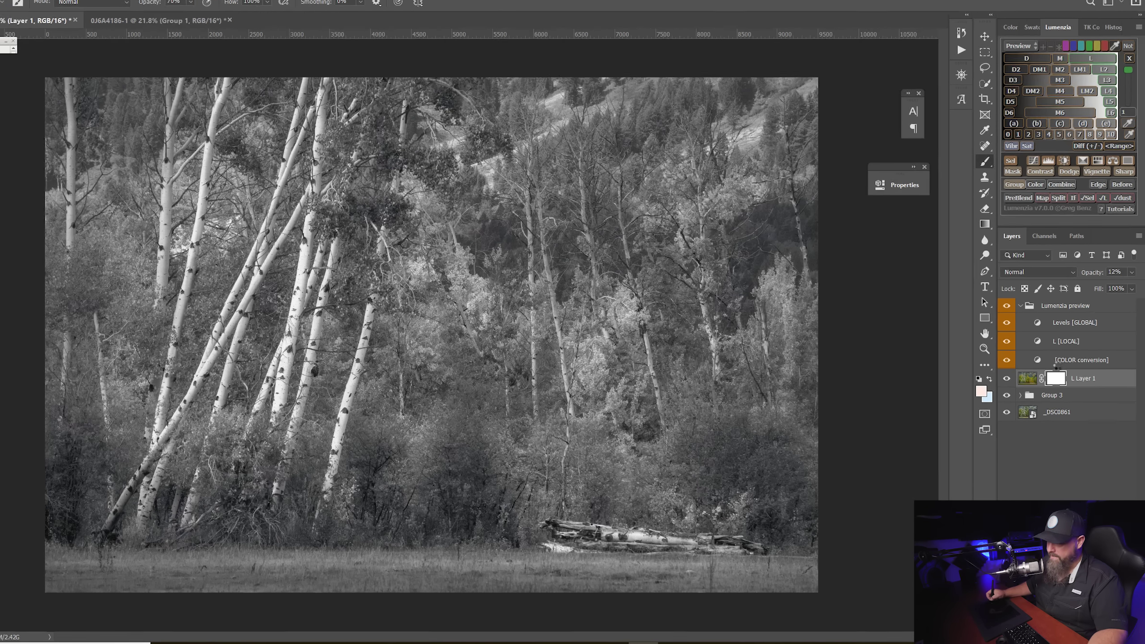
{"action": "left_click", "coordinate": [1043, 378]}
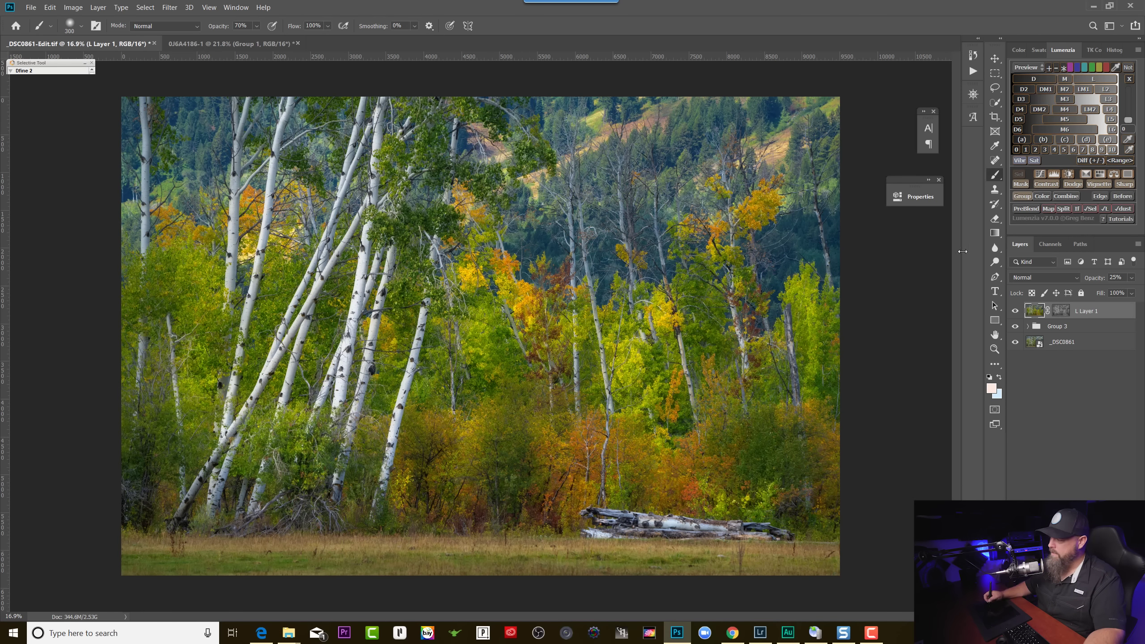
{"action": "key", "text": "ctrl+plus"}
{"action": "key", "text": "ctrl+plus"}
{"action": "key", "text": "ctrl+plus"}
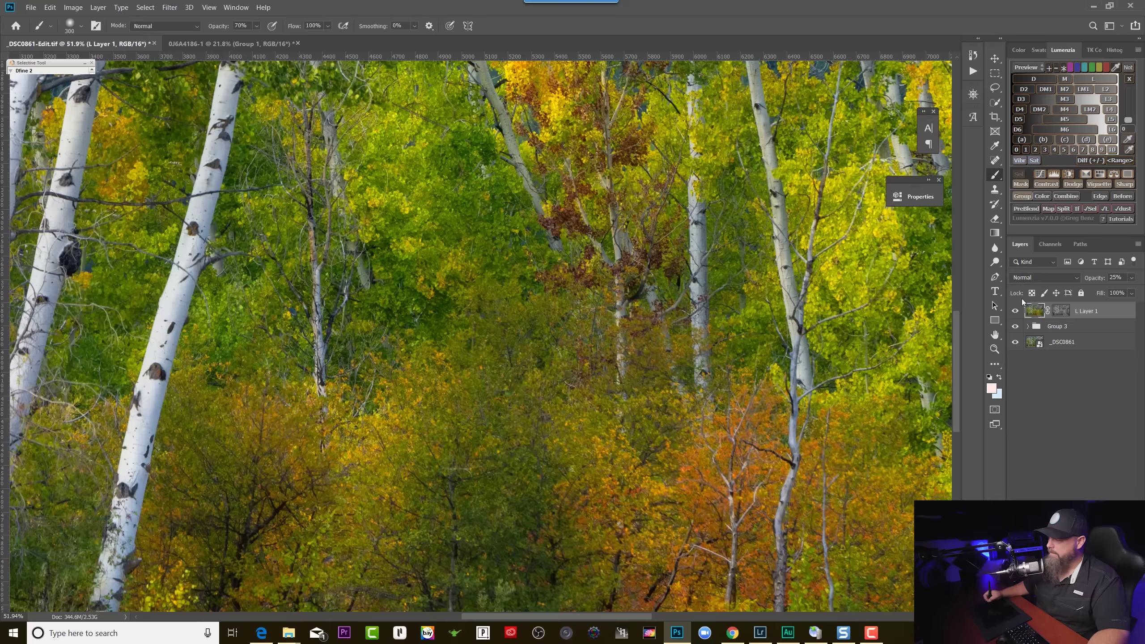
{"action": "left_click", "coordinate": [1016, 311]}
{"action": "left_click", "coordinate": [1020, 315]}
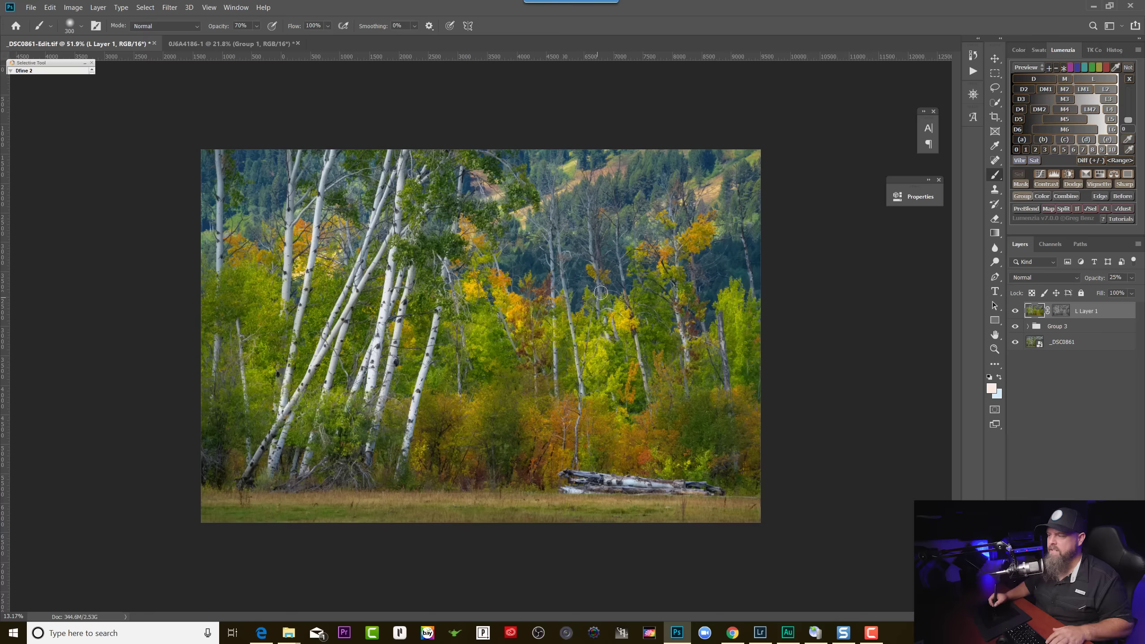
{"action": "key", "text": "ctrl+0"}
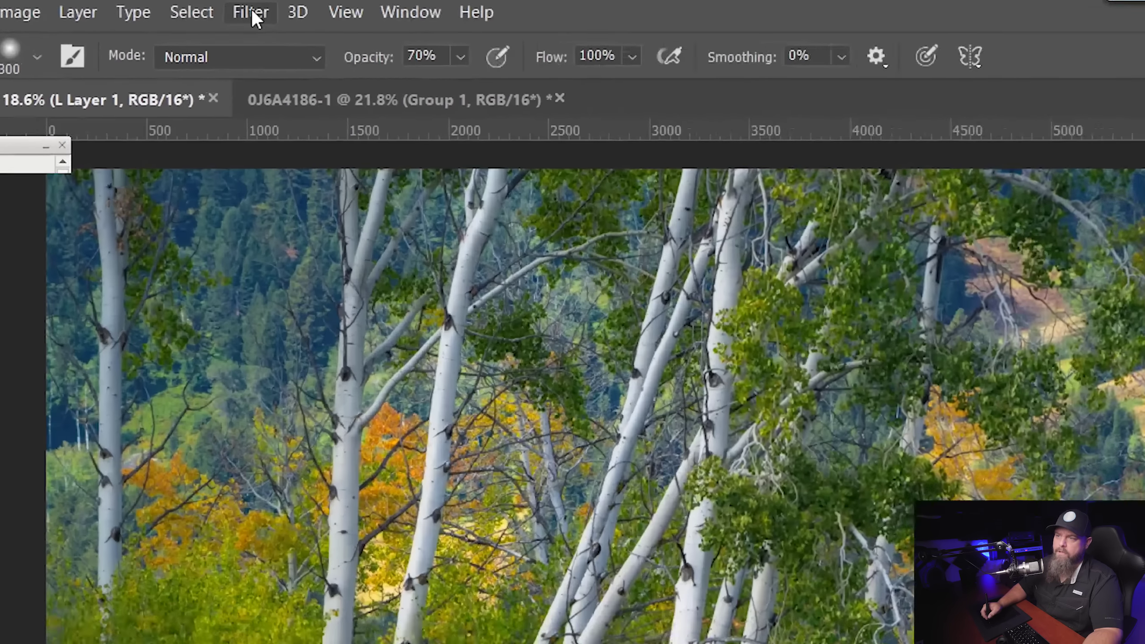
Apply a Camera Raw Filter to Layer 1 with contrast +93, warmer temperature and vibrance +70.
{"action": "left_click", "coordinate": [174, 12]}
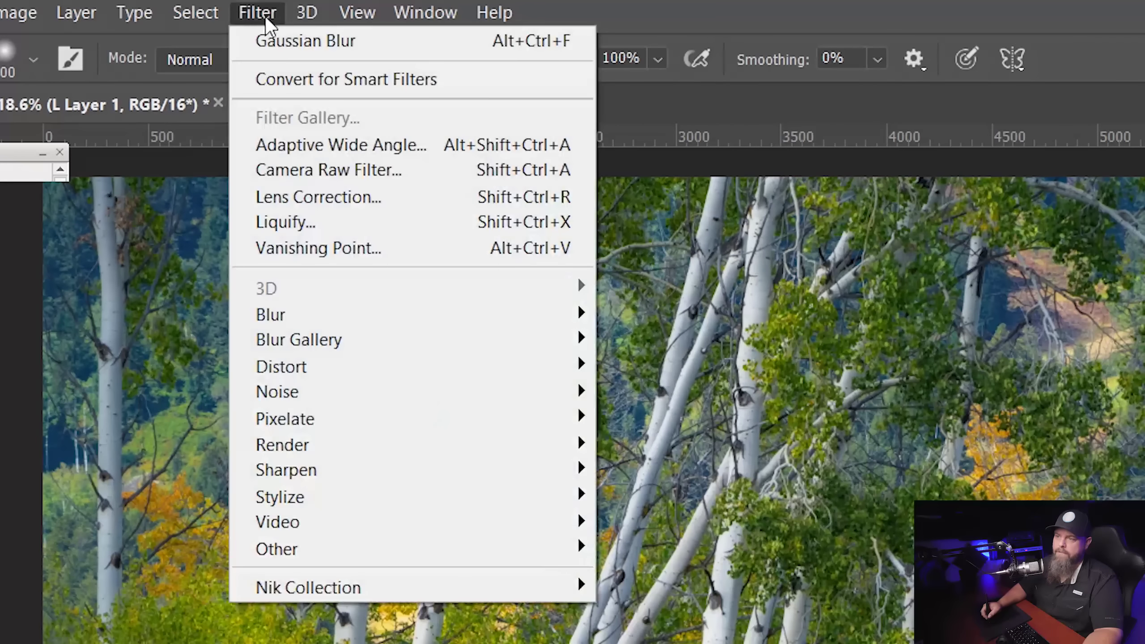
{"action": "left_click", "coordinate": [394, 171]}
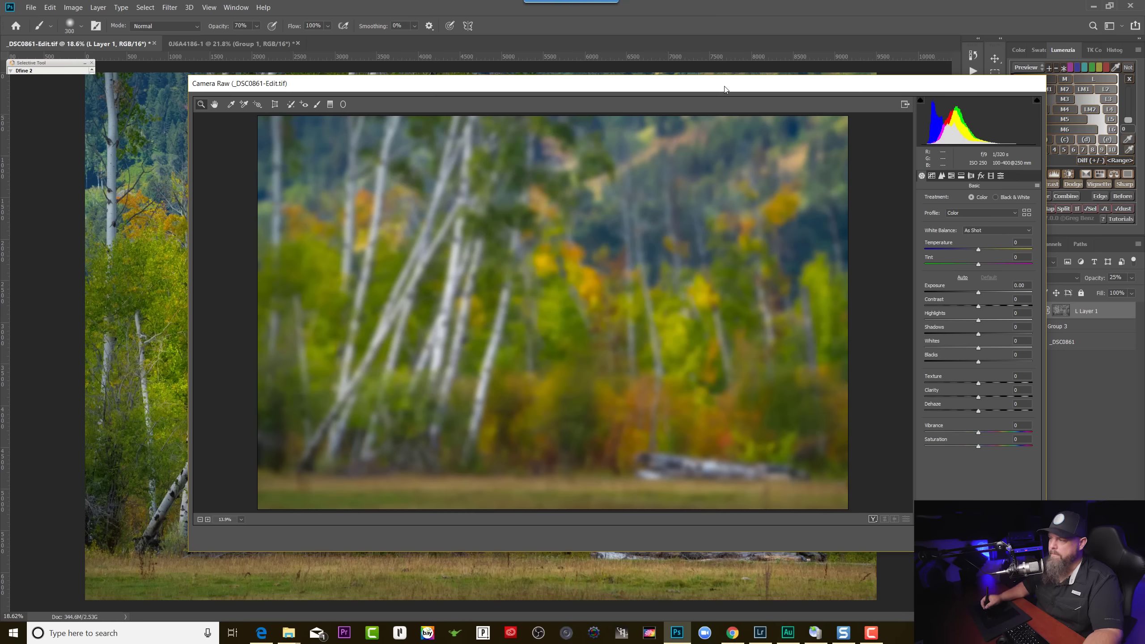
{"action": "left_click_drag", "start_coordinate": [725, 90], "coordinate": [660, 88]}
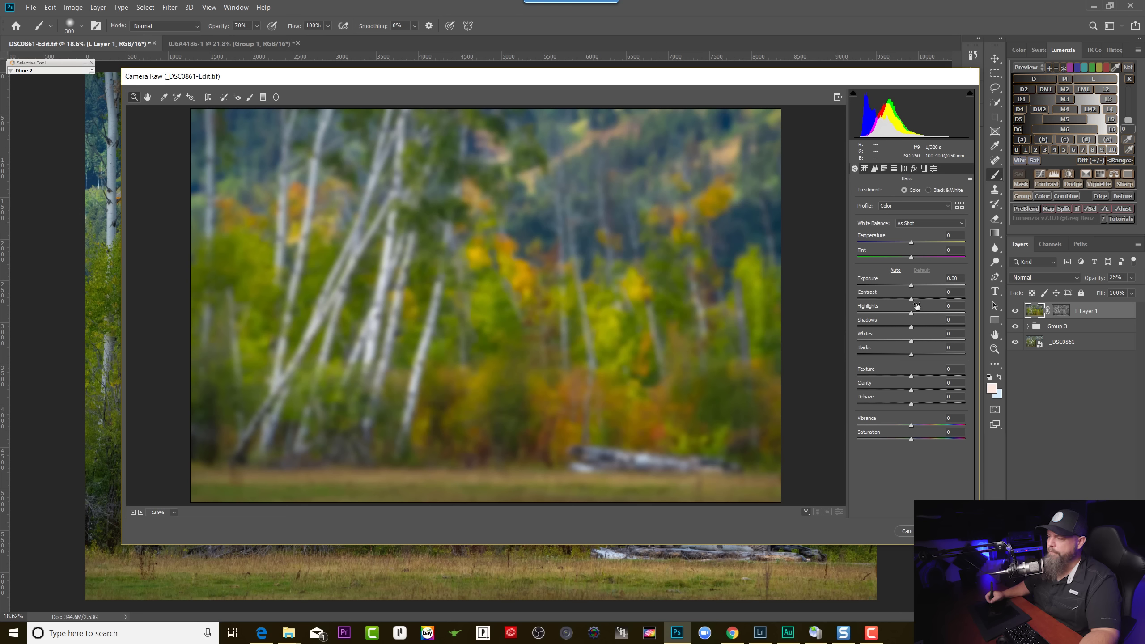
{"action": "mouse_move", "coordinate": [917, 298]}
{"action": "left_mouse_down"}
{"action": "mouse_move", "coordinate": [963, 300]}
{"action": "mouse_move", "coordinate": [915, 287]}
{"action": "left_mouse_up"}
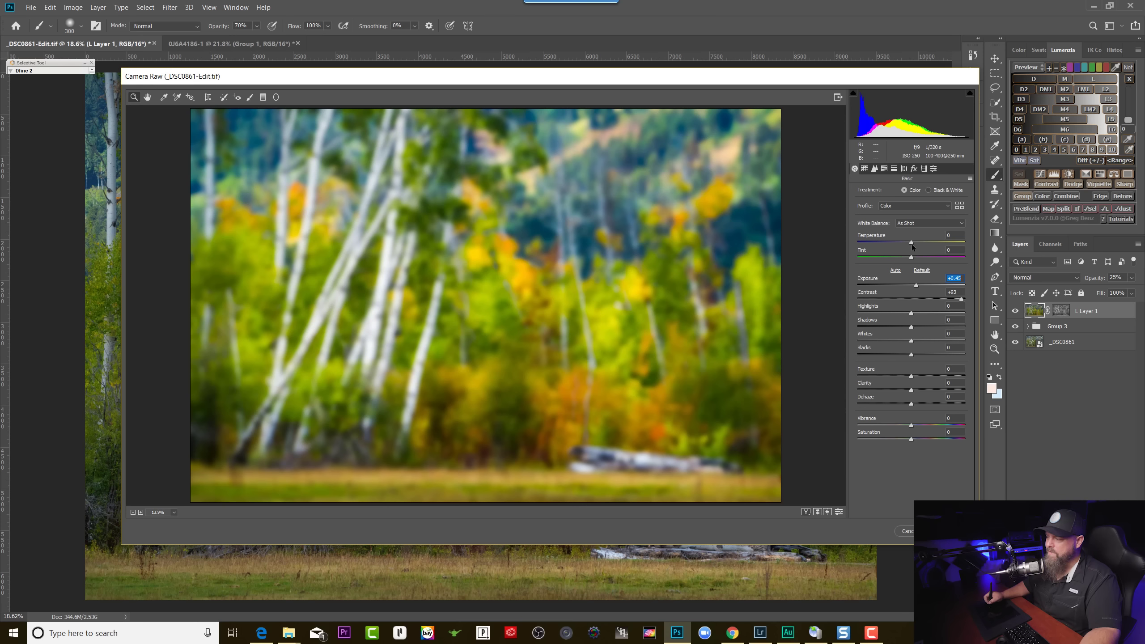
{"action": "left_click_drag", "start_coordinate": [911, 243], "coordinate": [916, 258]}
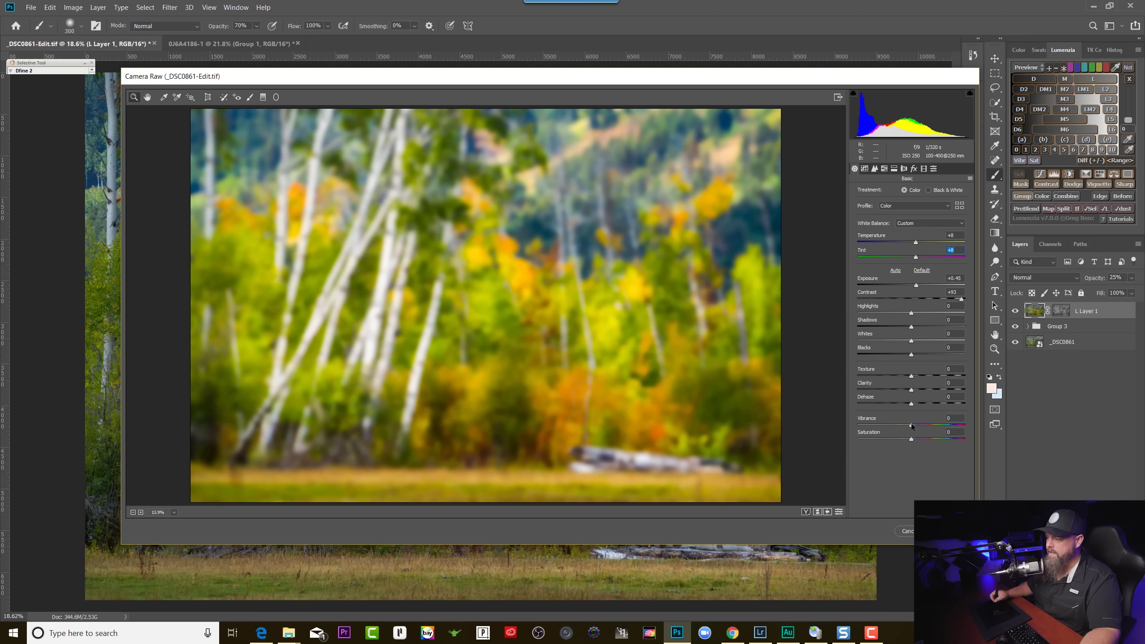
{"action": "left_click_drag", "start_coordinate": [911, 427], "coordinate": [946, 424]}
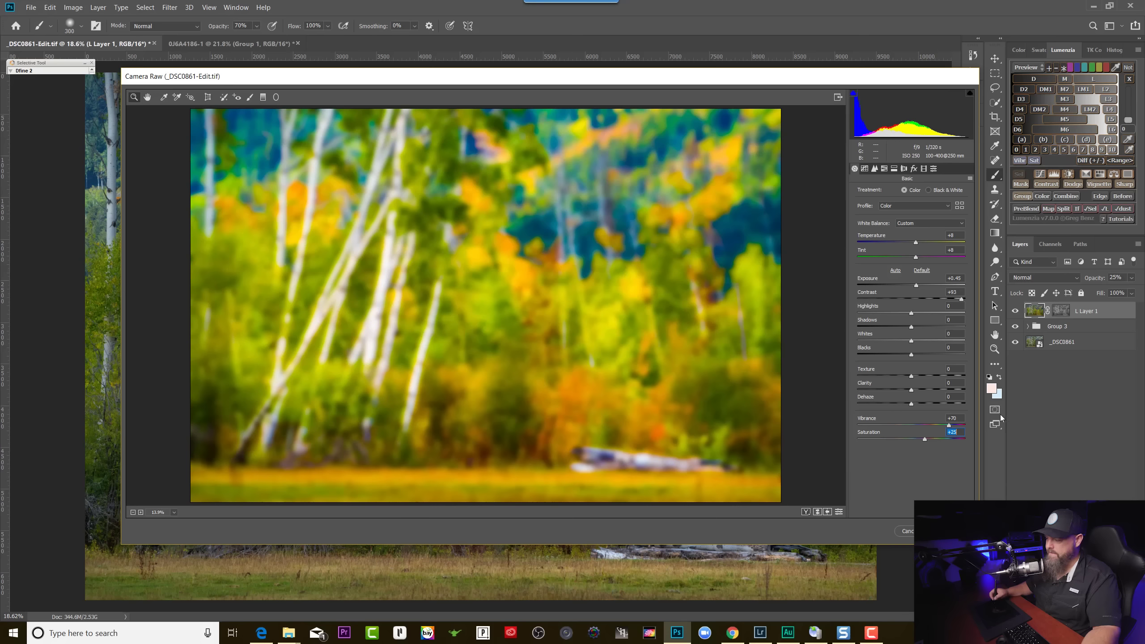
{"action": "key", "text": "Return"}
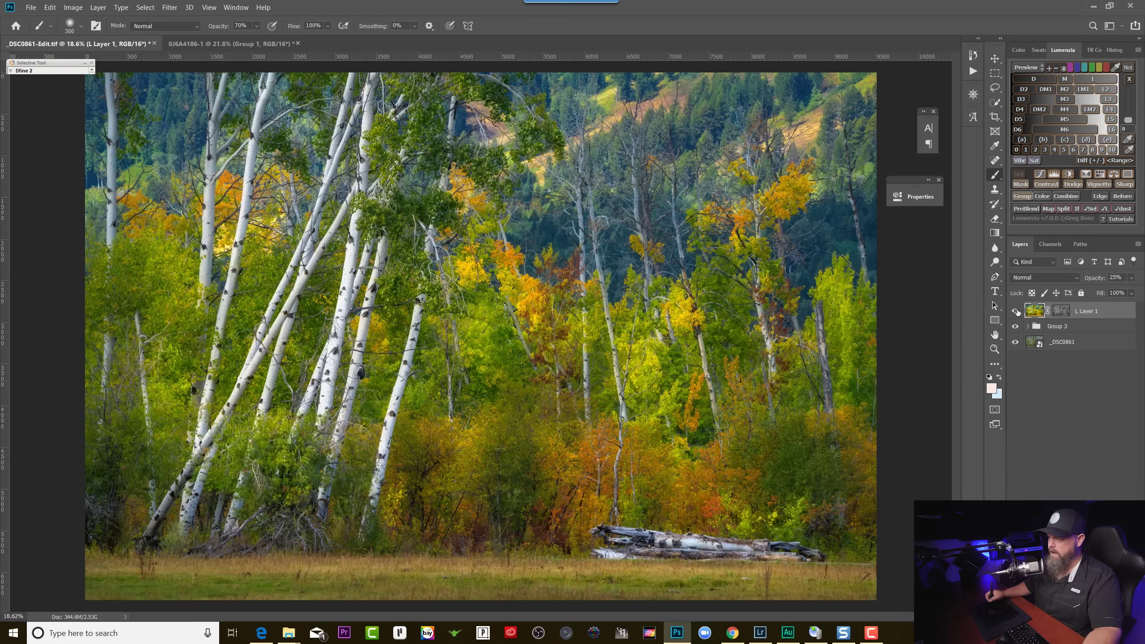
Toggle Layer 1's visibility repeatedly to compare the aspen photo with and without the glow.
{"action": "left_click", "coordinate": [1016, 311]}
{"action": "left_click", "coordinate": [1016, 312]}
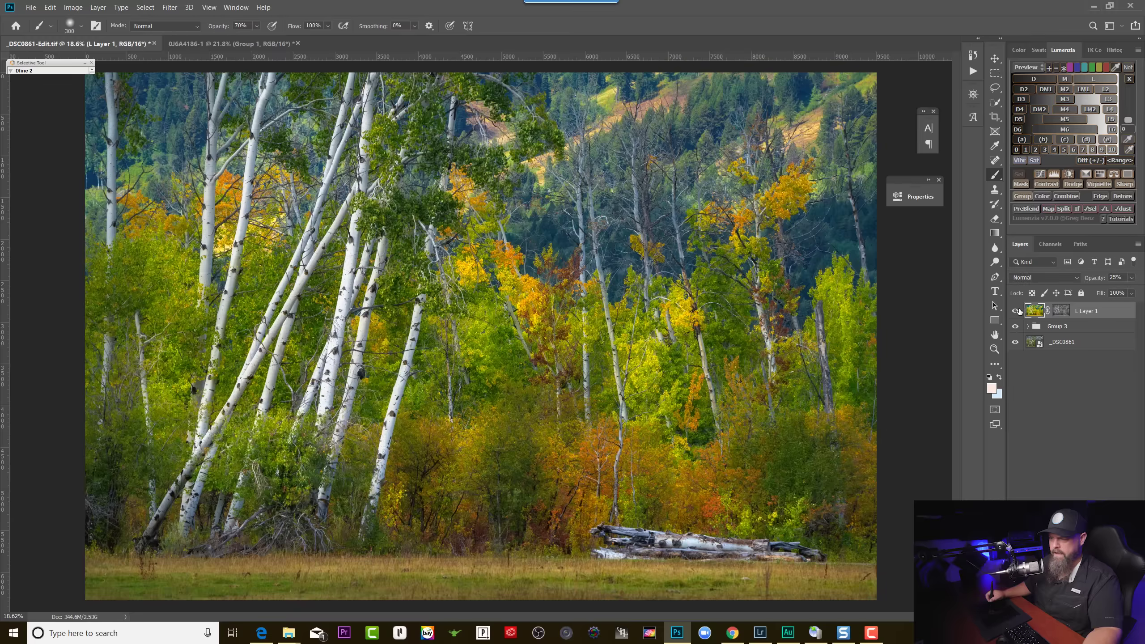
{"action": "left_click", "coordinate": [1017, 312]}
{"action": "left_click", "coordinate": [1017, 313]}
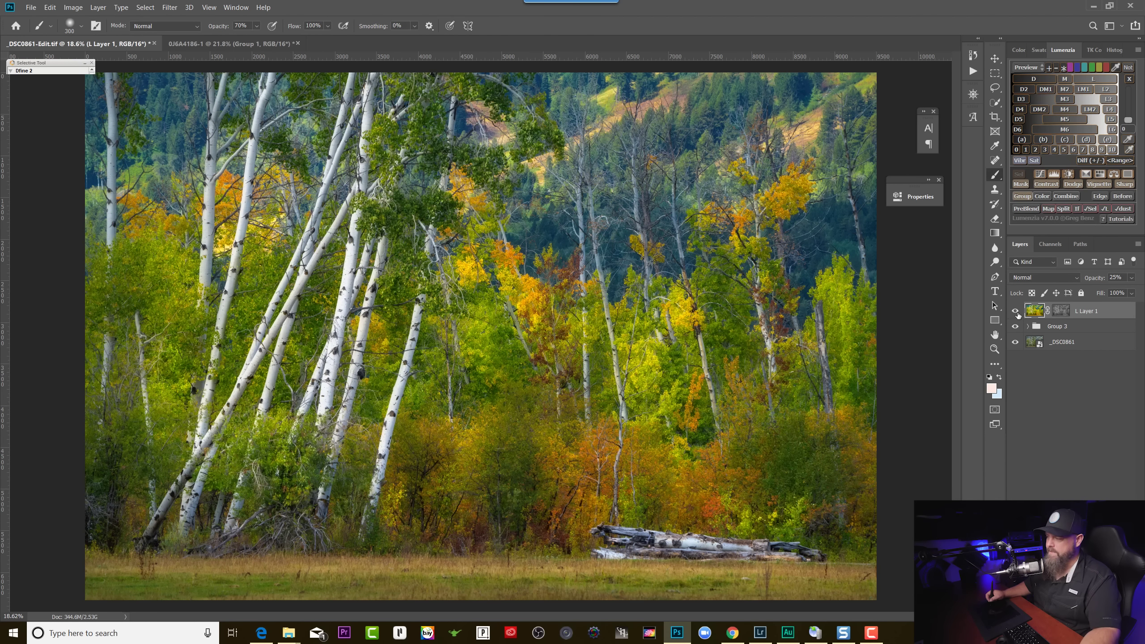
{"action": "left_click", "coordinate": [1015, 311]}
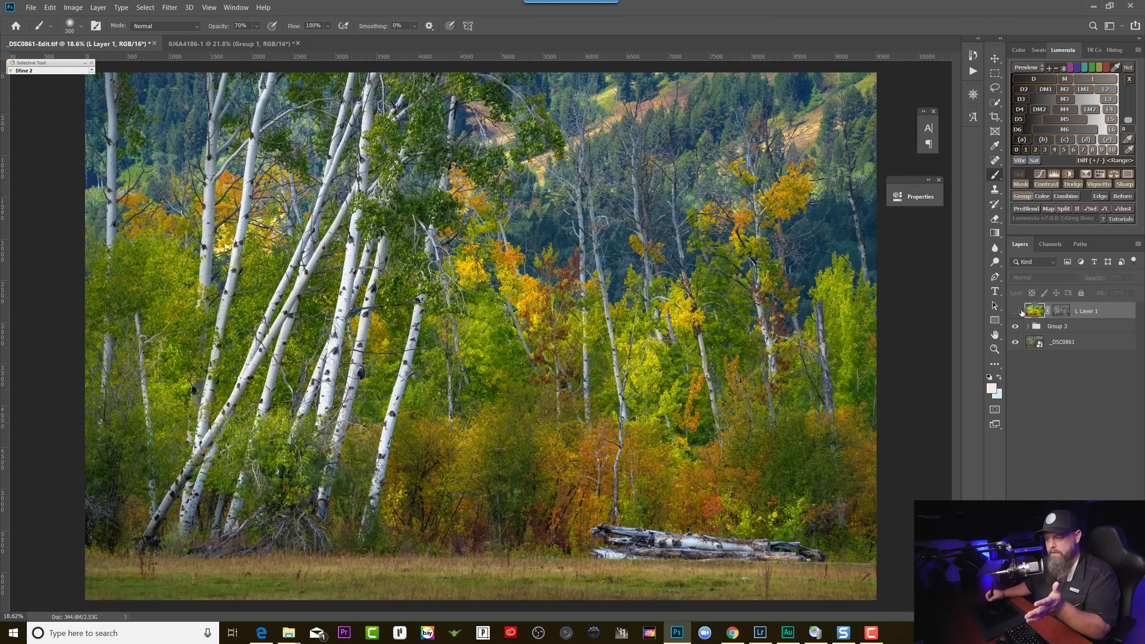
{"action": "left_click", "coordinate": [1016, 311]}
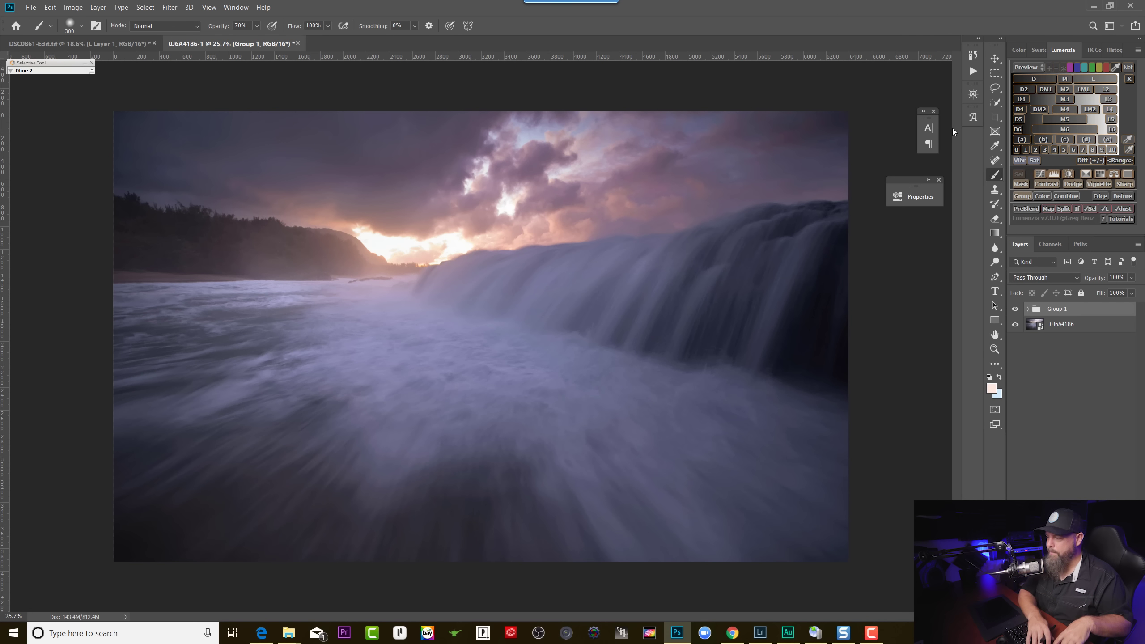
Stamp the seascape's visible layers into Layer 2 and give it a Gaussian Blur of about 29.1 px.
{"action": "key", "text": "ctrl+shift+alt+e"}
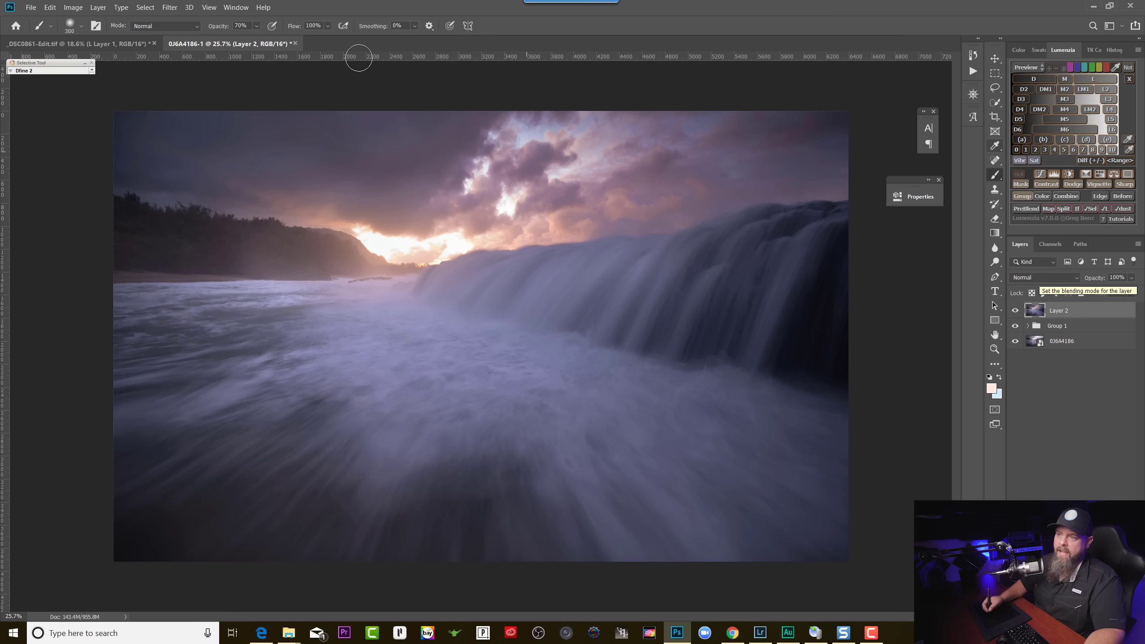
{"action": "left_click", "coordinate": [169, 7]}
{"action": "mouse_move", "coordinate": [214, 131]}
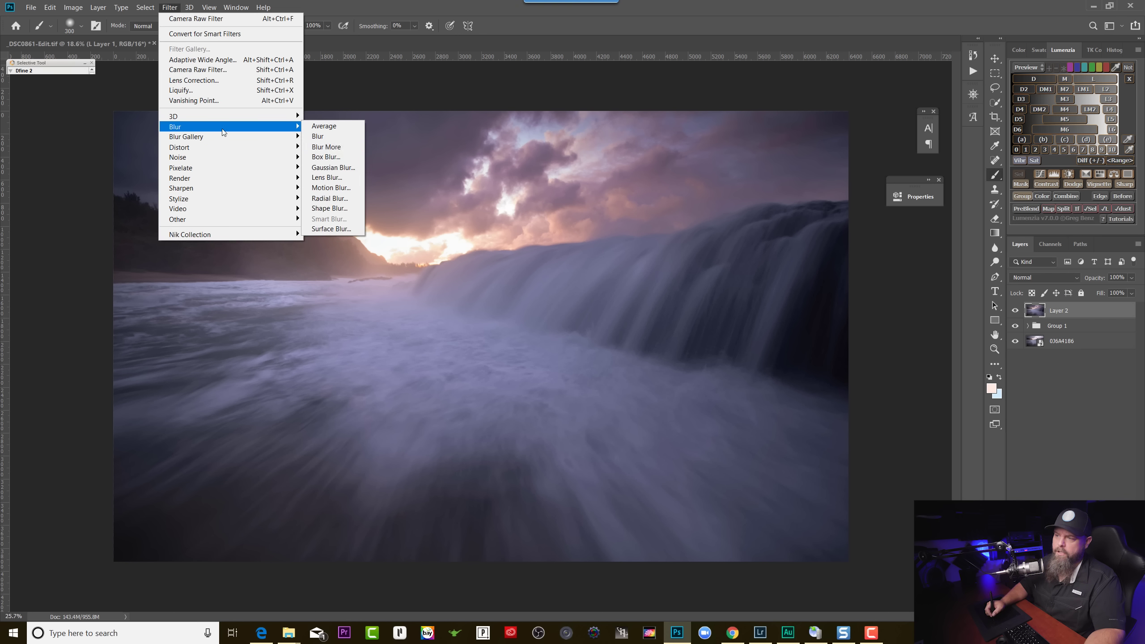
{"action": "left_click", "coordinate": [333, 167]}
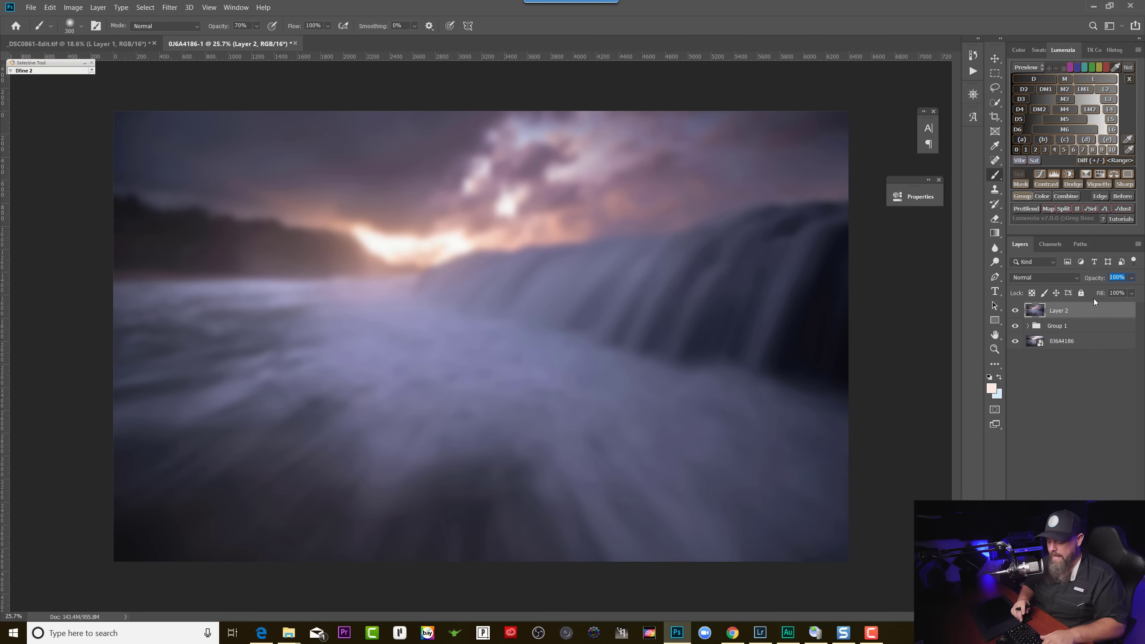
{"action": "type", "text": "2"}
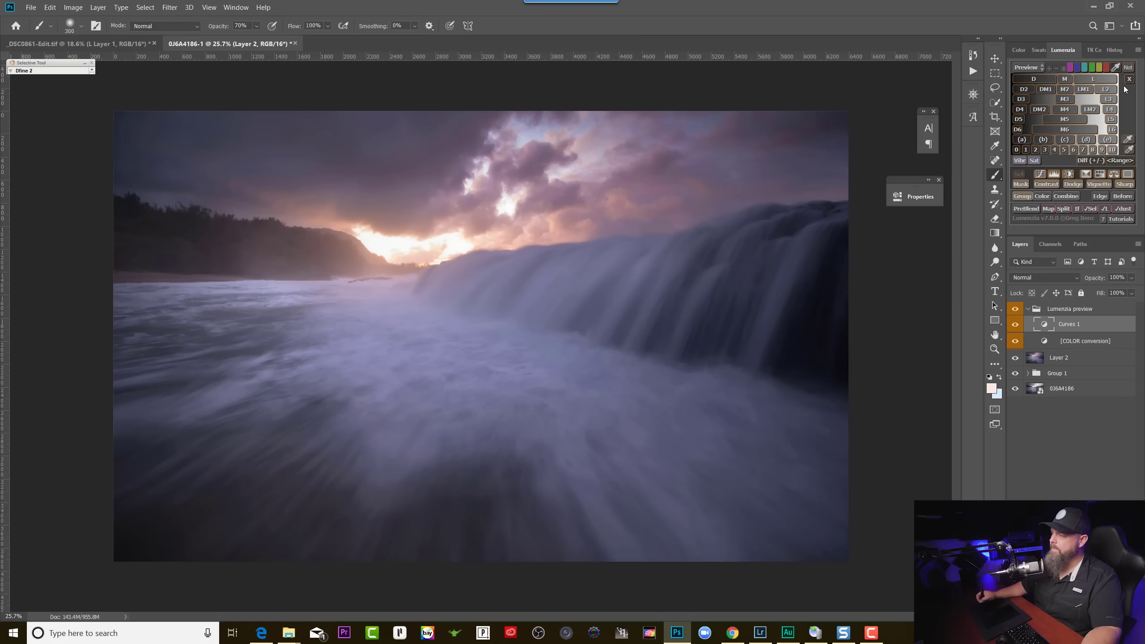
Add a bright-tones luminosity mask to Layer 2 and set its opacity to 25%.
{"action": "left_click", "coordinate": [1100, 79]}
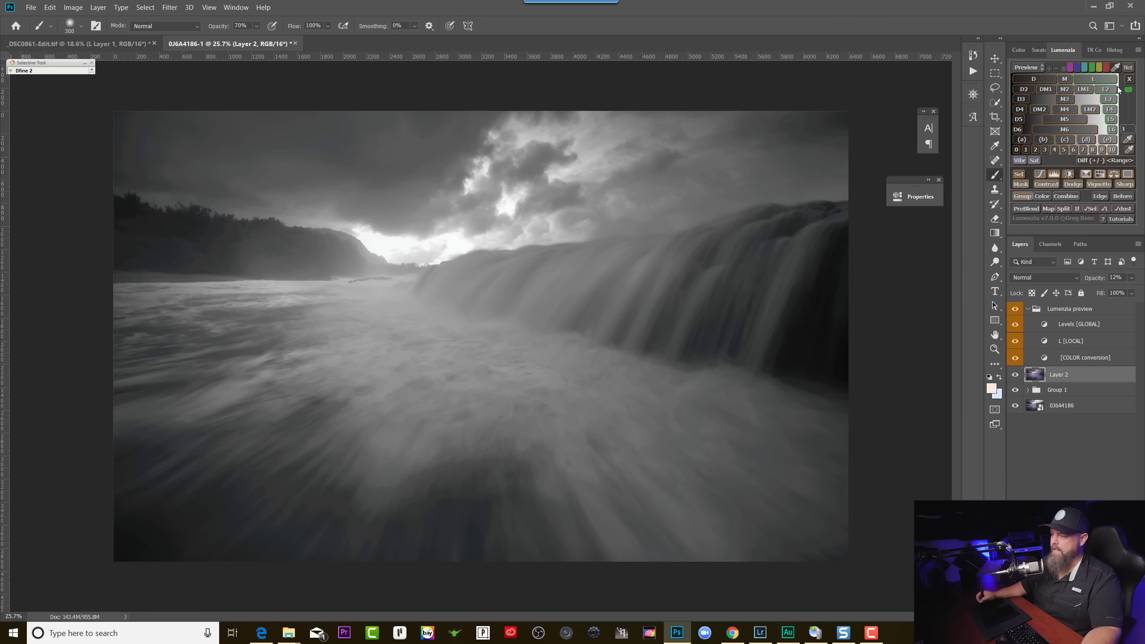
{"action": "left_click", "coordinate": [1021, 184]}
{"action": "left_click", "coordinate": [1116, 277]}
{"action": "type", "text": "25"}
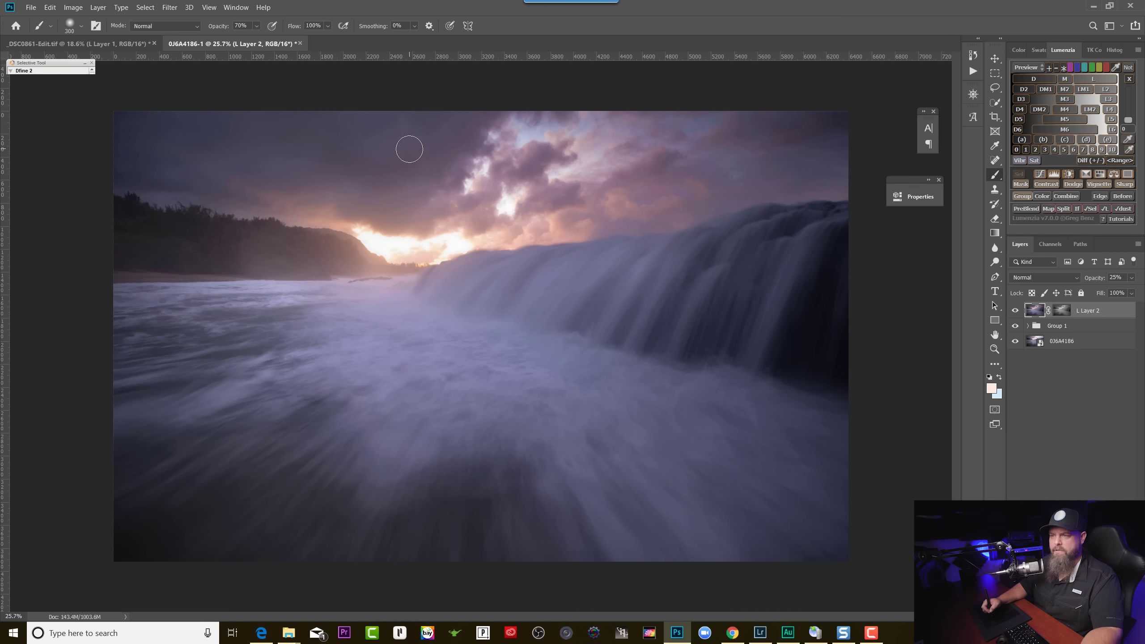
Apply a Camera Raw Filter to Layer 2 with contrast +73, a little saturation and temperature +16.
{"action": "left_click", "coordinate": [170, 7]}
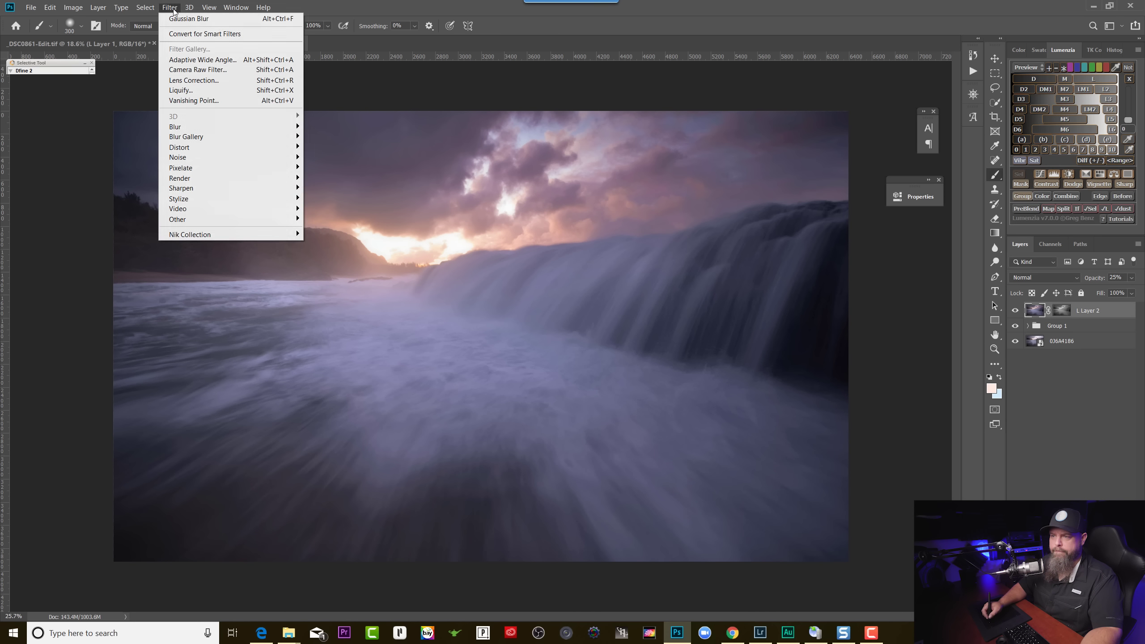
{"action": "left_click", "coordinate": [202, 71]}
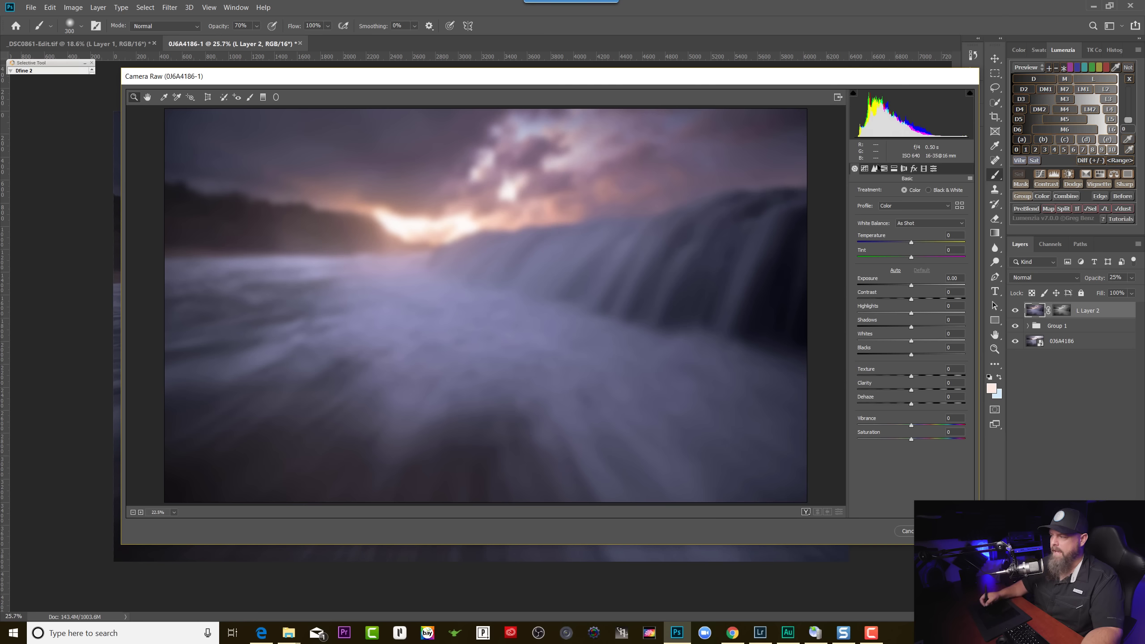
{"action": "mouse_move", "coordinate": [916, 298]}
{"action": "left_mouse_down"}
{"action": "mouse_move", "coordinate": [950, 298]}
{"action": "mouse_move", "coordinate": [916, 284]}
{"action": "left_mouse_up"}
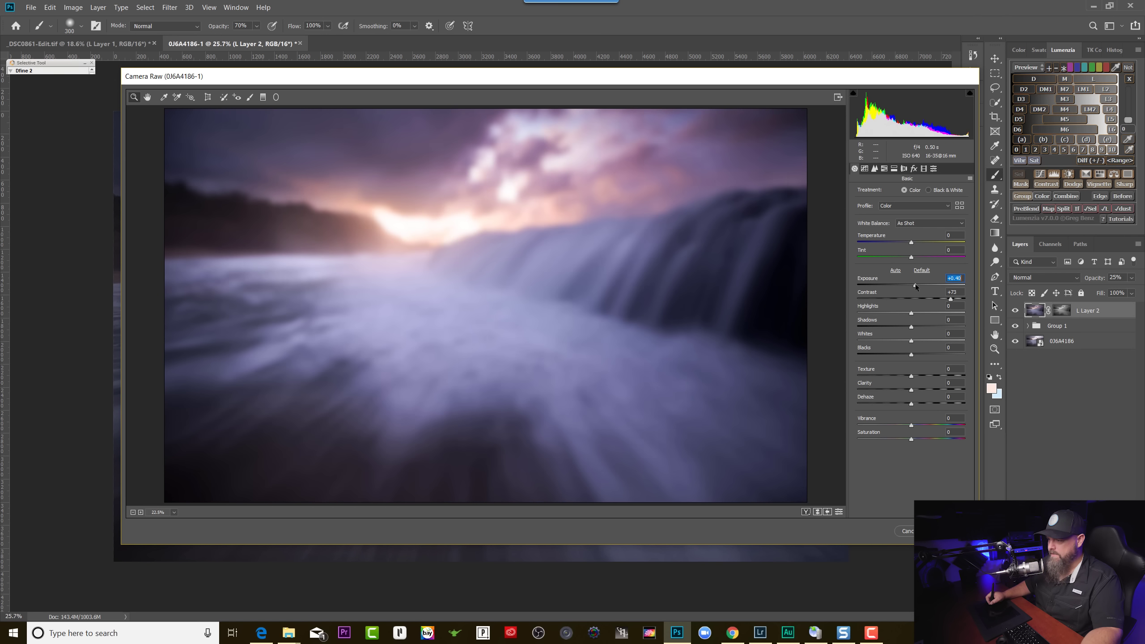
{"action": "left_click_drag", "start_coordinate": [917, 439], "coordinate": [918, 441]}
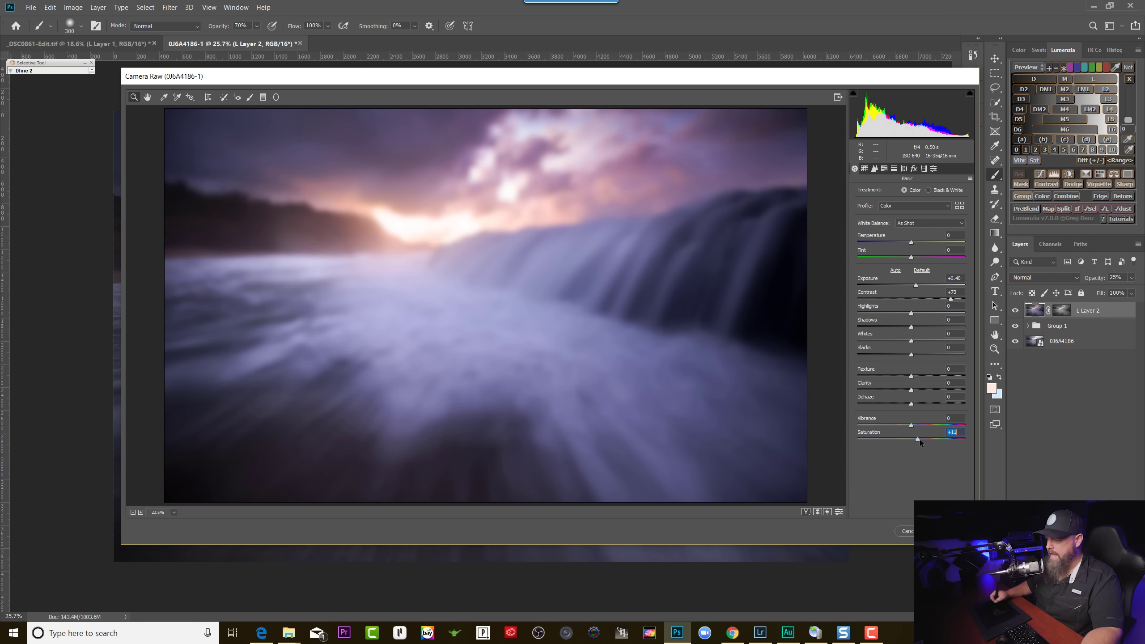
{"action": "mouse_move", "coordinate": [913, 242]}
{"action": "left_mouse_down"}
{"action": "mouse_move", "coordinate": [918, 257]}
{"action": "mouse_move", "coordinate": [924, 242]}
{"action": "left_mouse_up"}
{"action": "key", "text": "Return"}
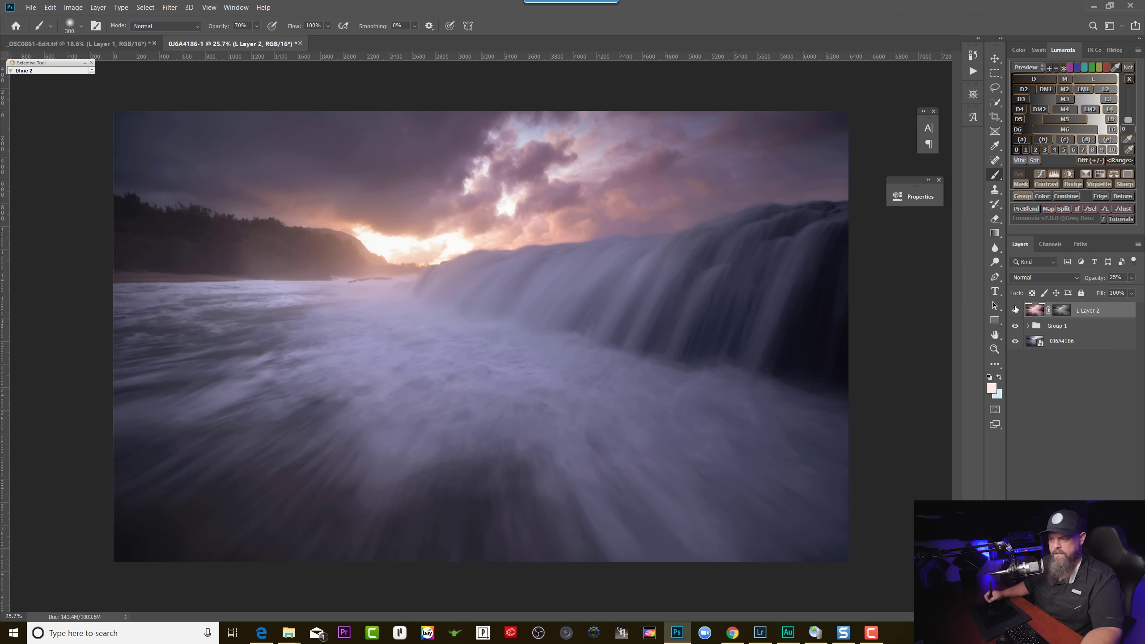
{"action": "left_click", "coordinate": [1015, 310]}
{"action": "left_click", "coordinate": [1015, 310]}
{"action": "left_click", "coordinate": [1015, 310]}
{"action": "left_click", "coordinate": [1015, 310]}
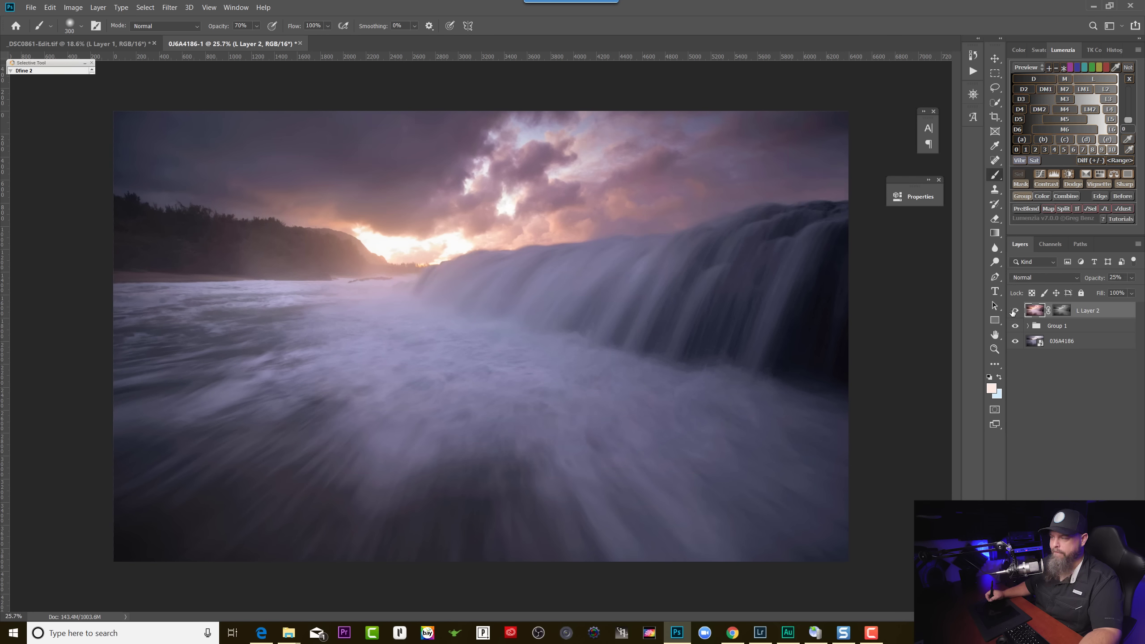